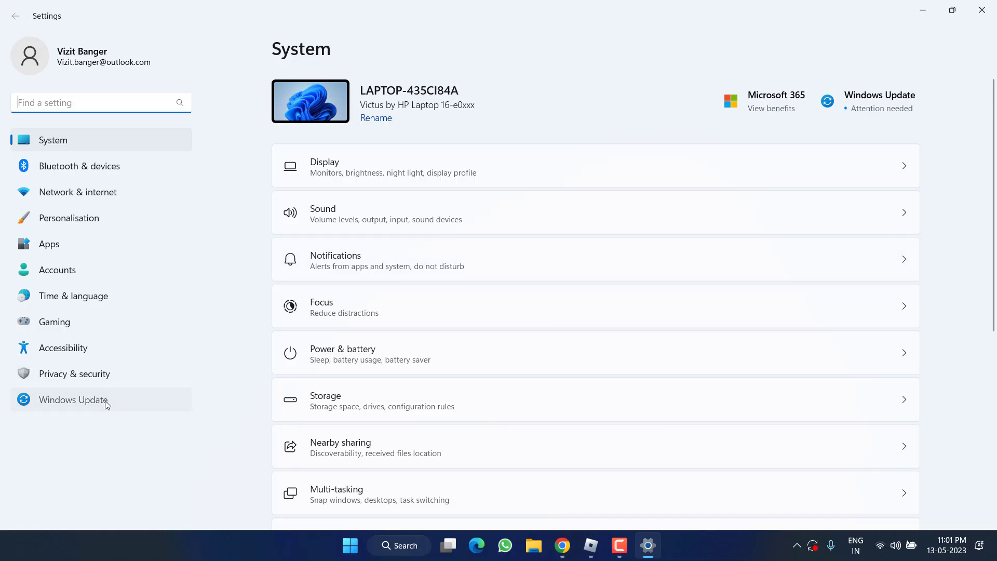
Check the pending updates in Windows Update, and close Settings.
{"action": "left_click", "coordinate": [104, 401]}
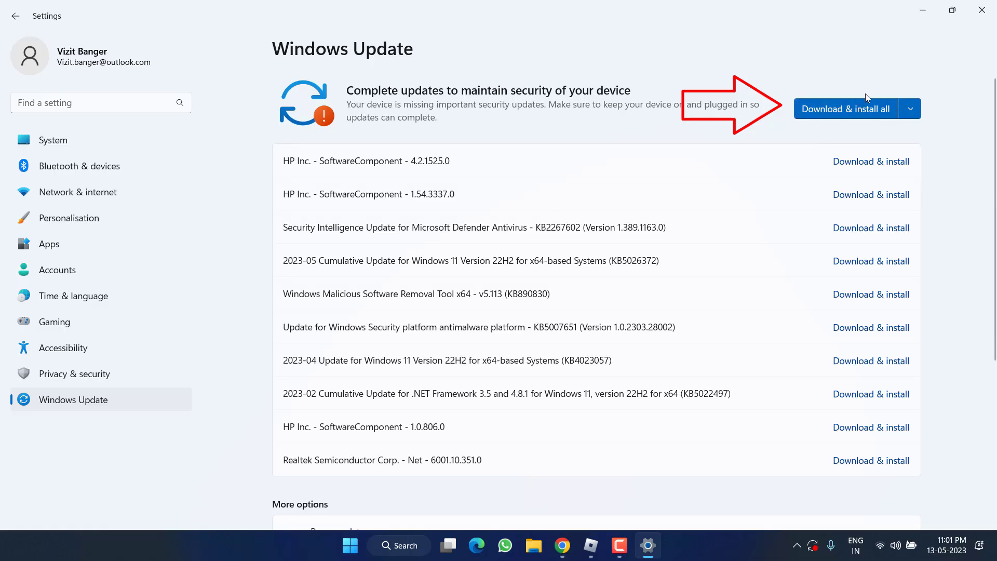
{"action": "left_click", "coordinate": [981, 14]}
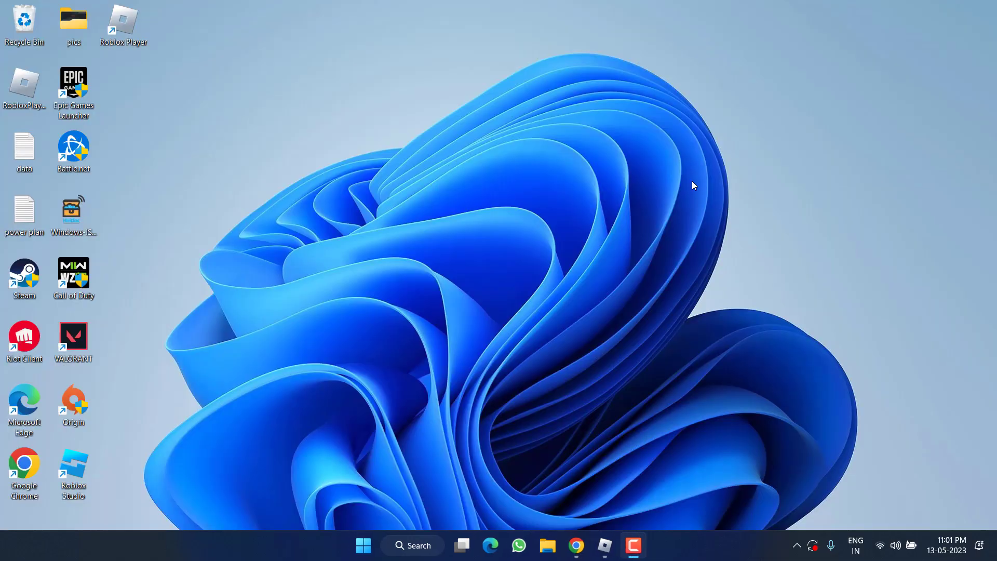
Switch to Roblox and start age verification from the Account Info settings.
{"action": "left_click", "coordinate": [605, 546]}
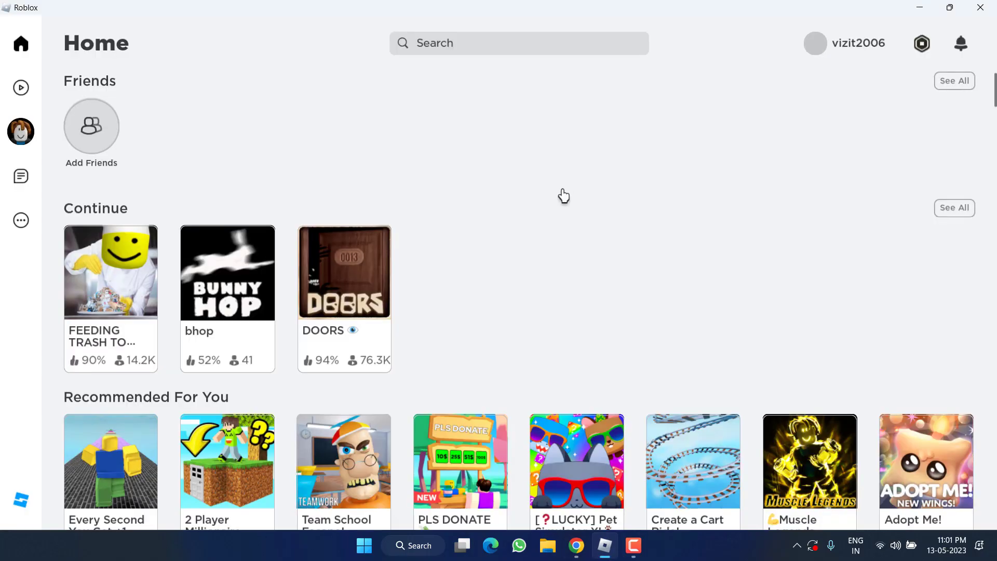
{"action": "left_click", "coordinate": [22, 223]}
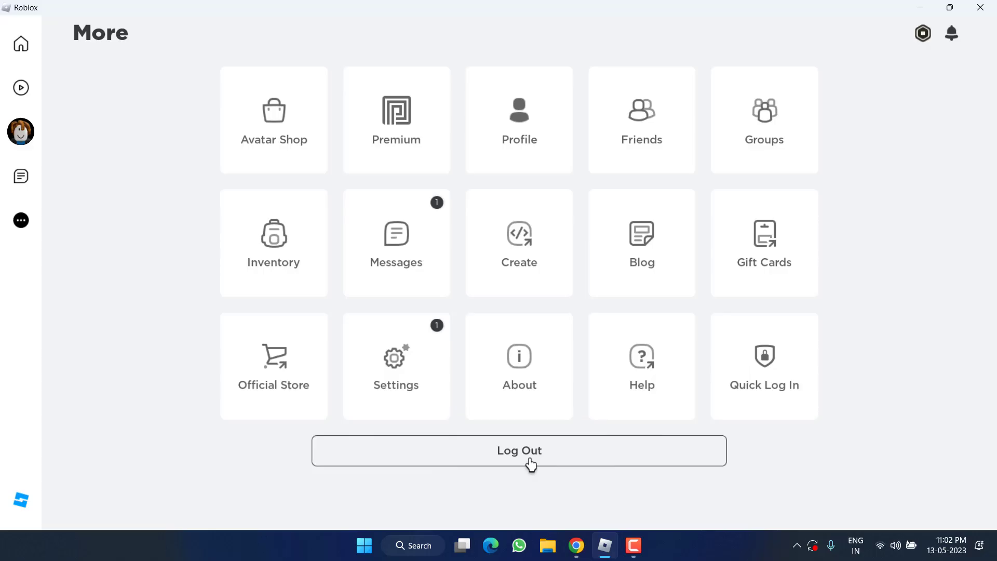
{"action": "left_click", "coordinate": [396, 368]}
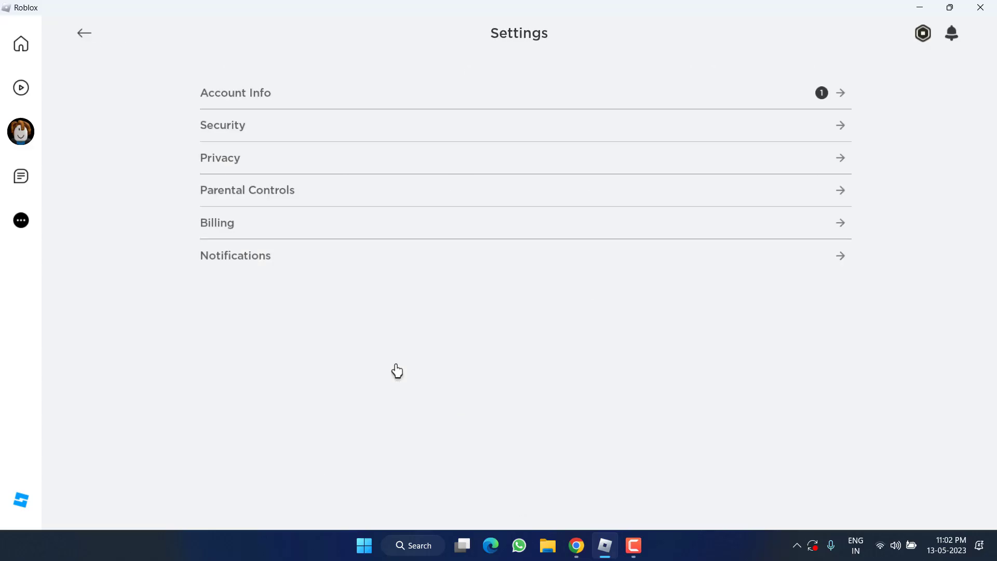
{"action": "left_click", "coordinate": [247, 98]}
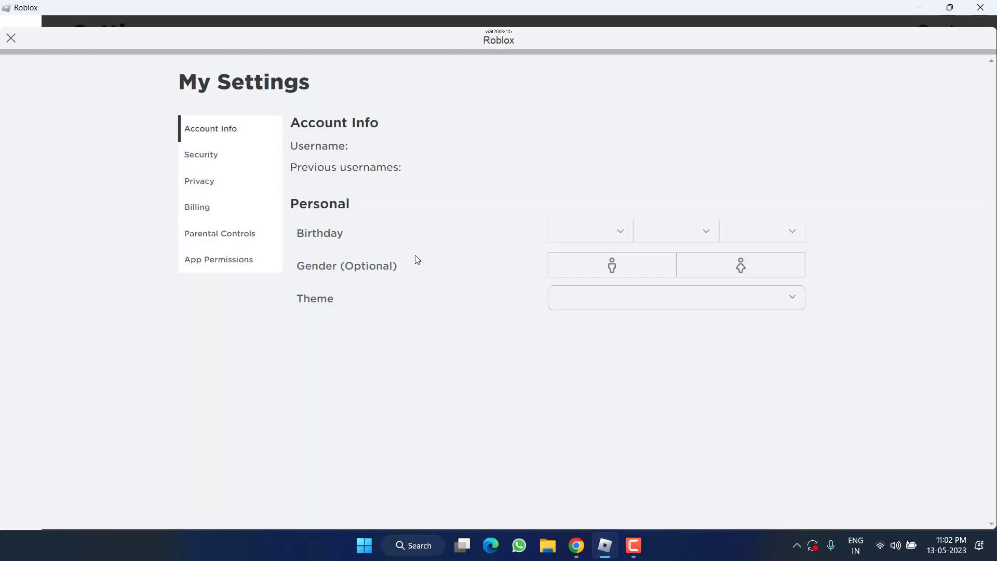
{"action": "scroll", "coordinate": [415, 254], "scroll_direction": "down", "scroll_amount": 3}
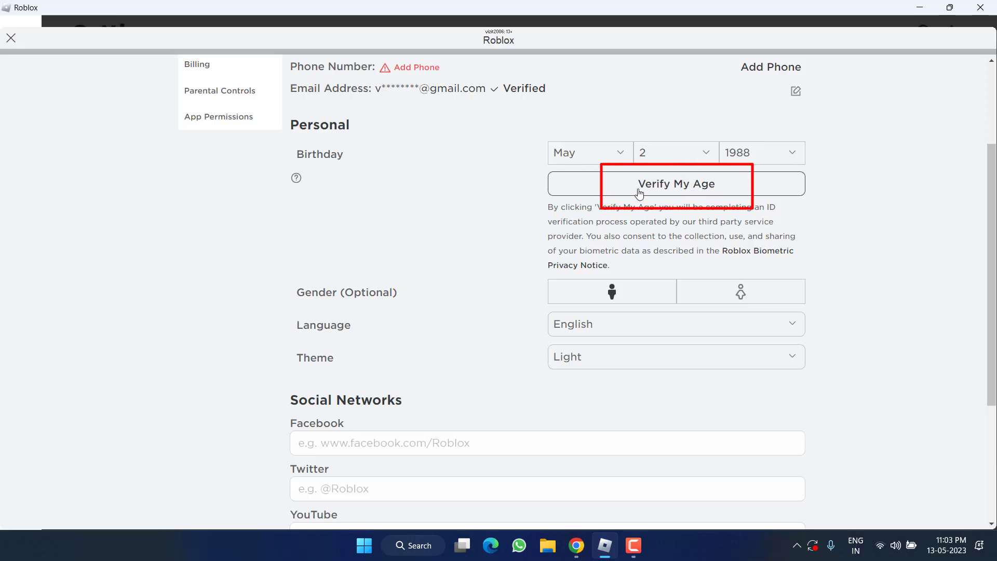
{"action": "left_click", "coordinate": [670, 188]}
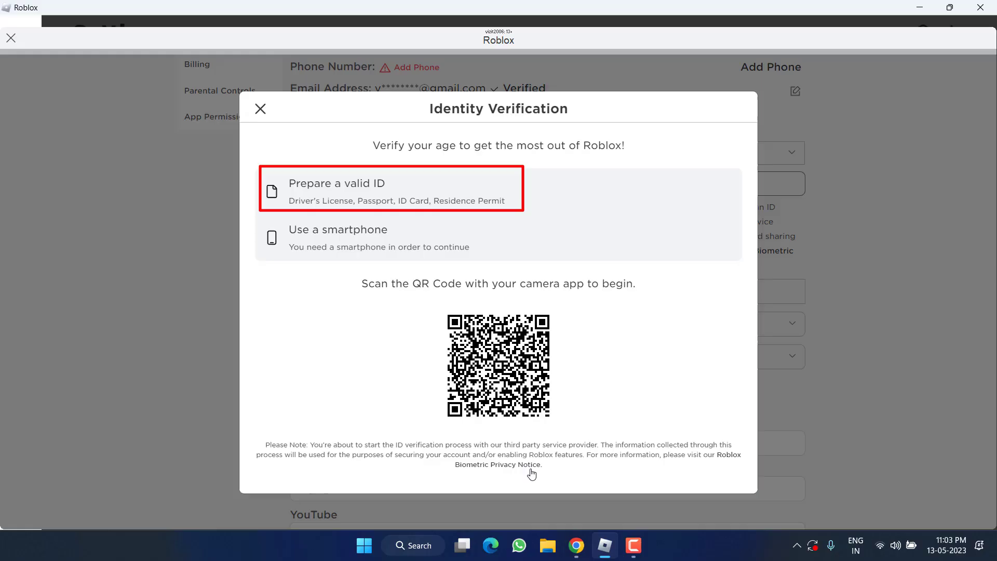
Check the Age ID Verification help article in Chrome, and dismiss the Identity Verification dialog in Roblox.
{"action": "left_click", "coordinate": [575, 547]}
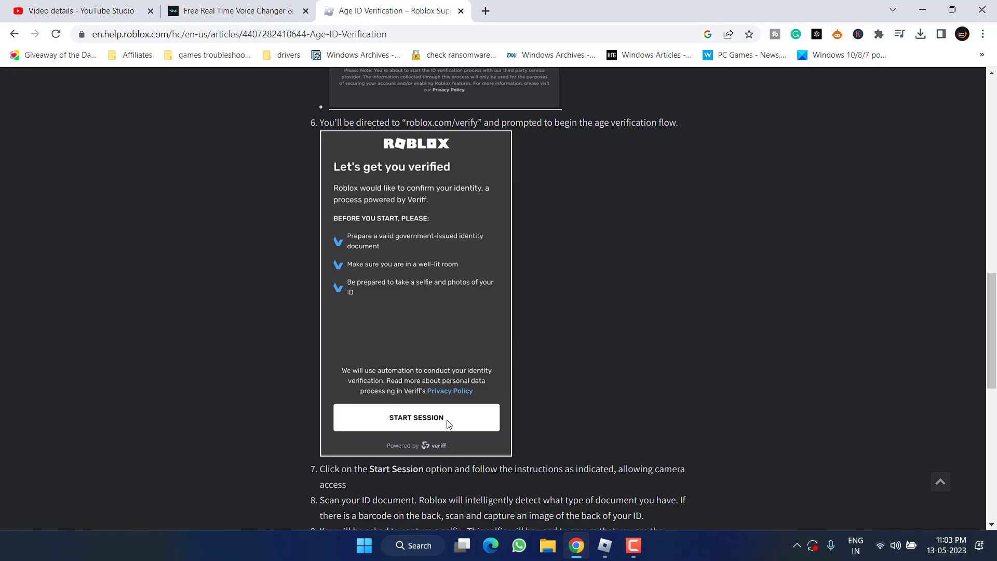
{"action": "left_click", "coordinate": [921, 10]}
{"action": "left_click", "coordinate": [260, 109]}
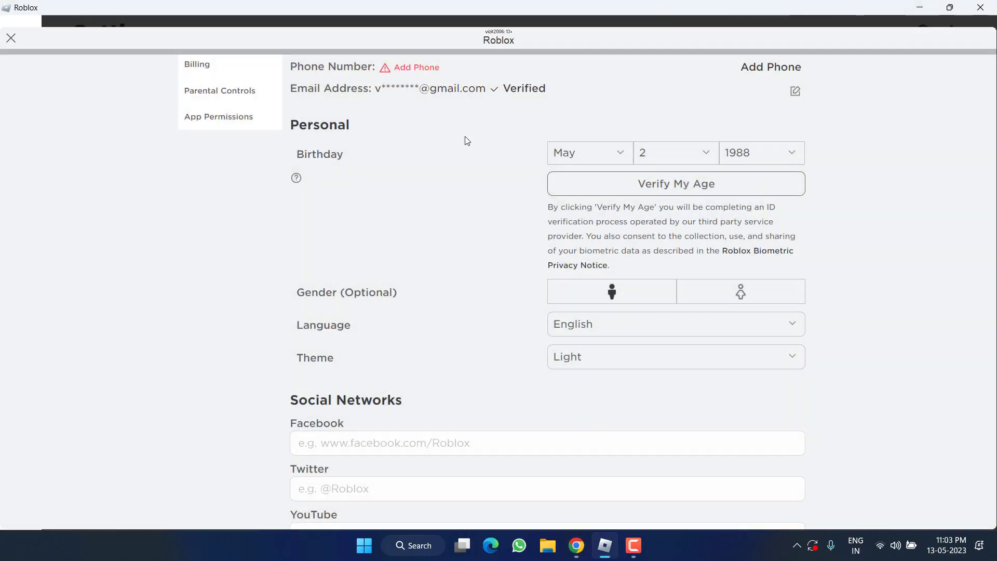
Review the account's privacy settings, from Account Restrictions and Communication down to Other Settings.
{"action": "scroll", "coordinate": [365, 223], "scroll_direction": "up", "scroll_amount": 3}
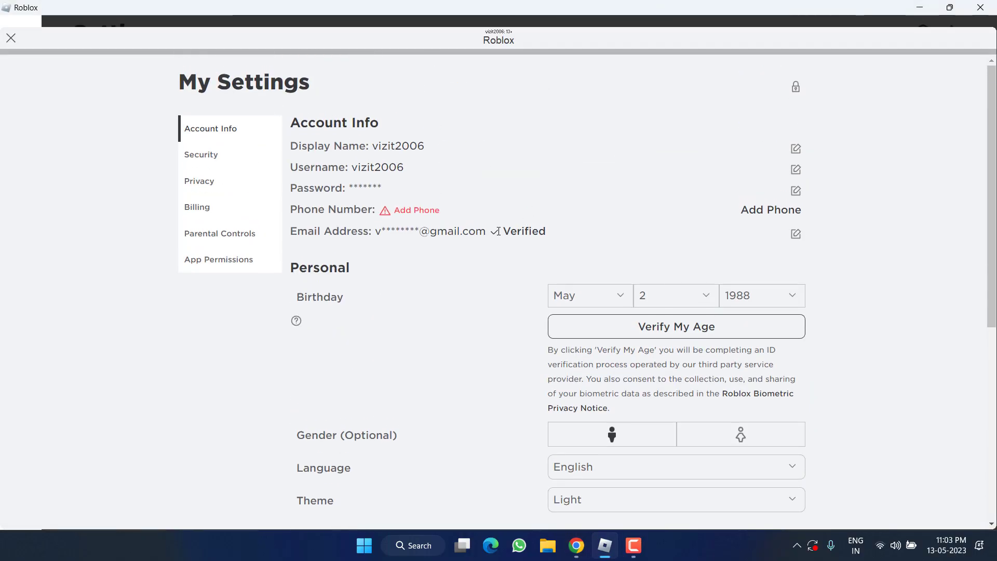
{"action": "left_click", "coordinate": [209, 189]}
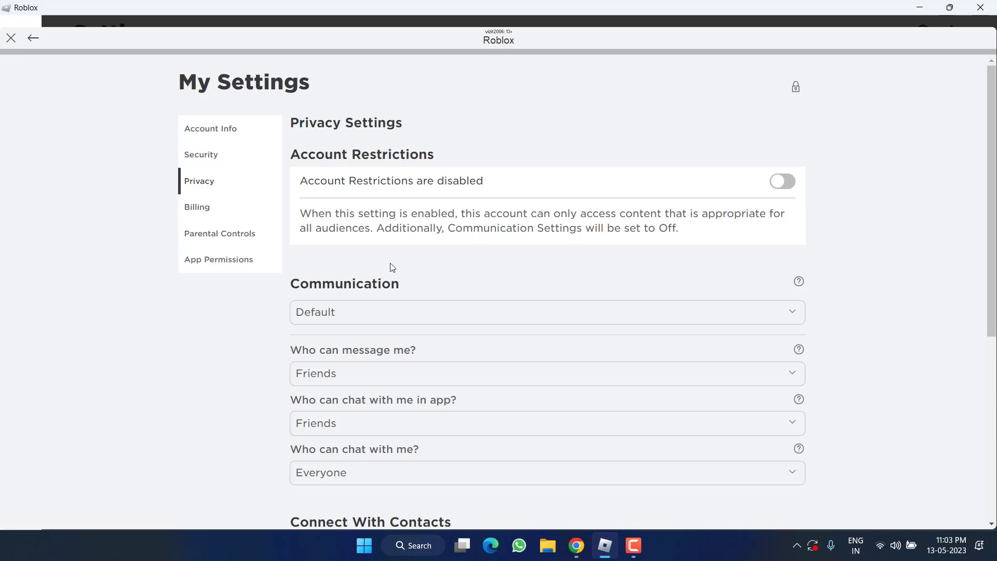
{"action": "scroll", "coordinate": [444, 322], "scroll_direction": "down", "scroll_amount": 6}
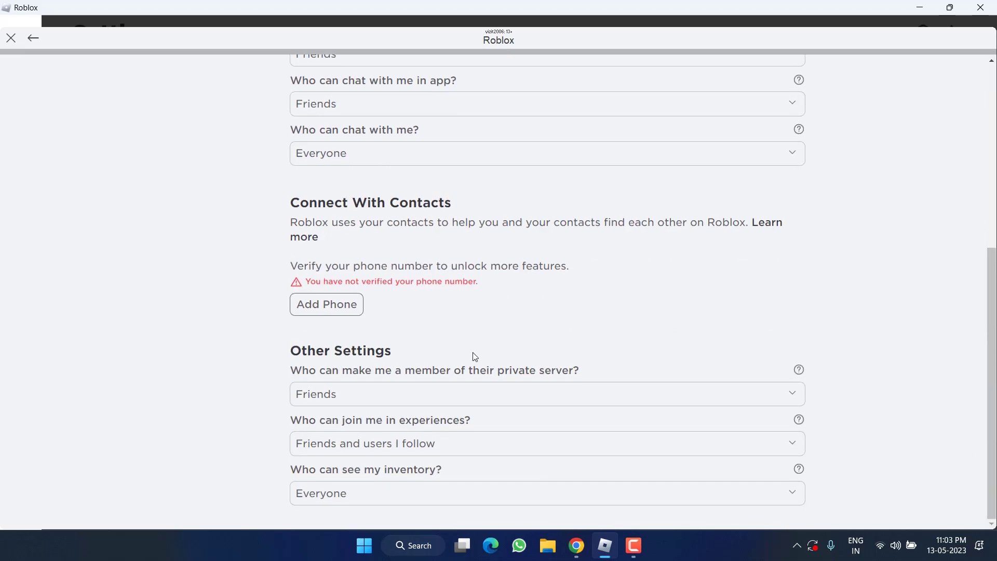
{"action": "scroll", "coordinate": [474, 358], "scroll_direction": "up", "scroll_amount": 6}
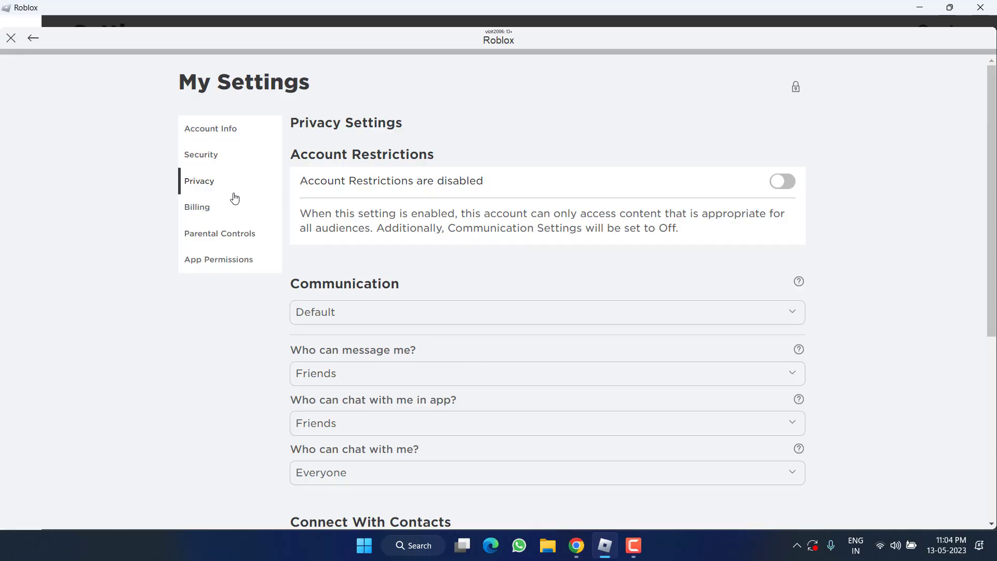
Examine the 2 Step Verification options in the account's security settings.
{"action": "left_click", "coordinate": [202, 162]}
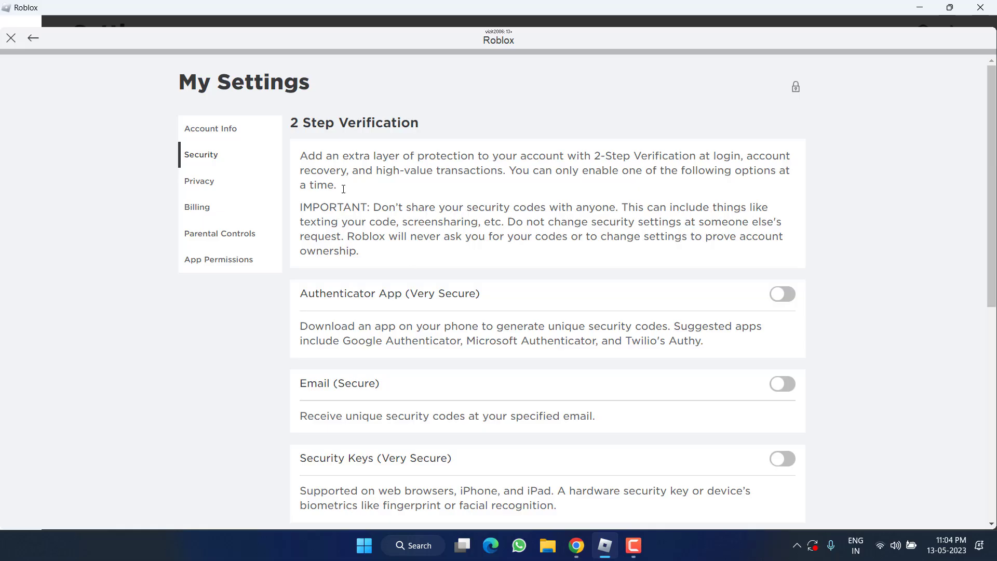
{"action": "left_click_drag", "start_coordinate": [307, 122], "coordinate": [419, 123]}
{"action": "left_click", "coordinate": [567, 156]}
{"action": "scroll", "coordinate": [566, 156], "scroll_direction": "down", "scroll_amount": 4}
{"action": "scroll", "coordinate": [567, 156], "scroll_direction": "up", "scroll_amount": 3}
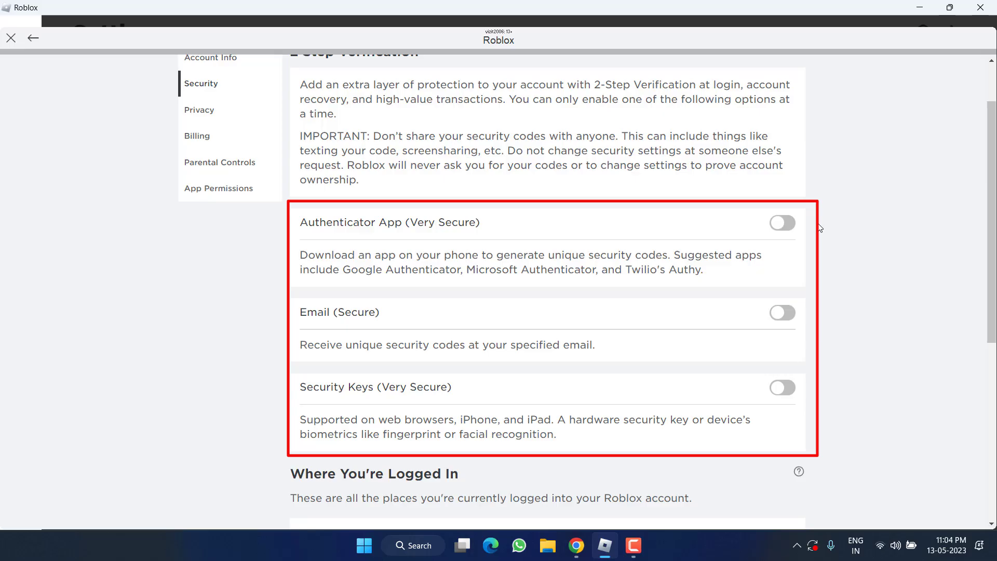
Leave the account settings for the Roblox home page and exit Roblox.
{"action": "left_click", "coordinate": [11, 38]}
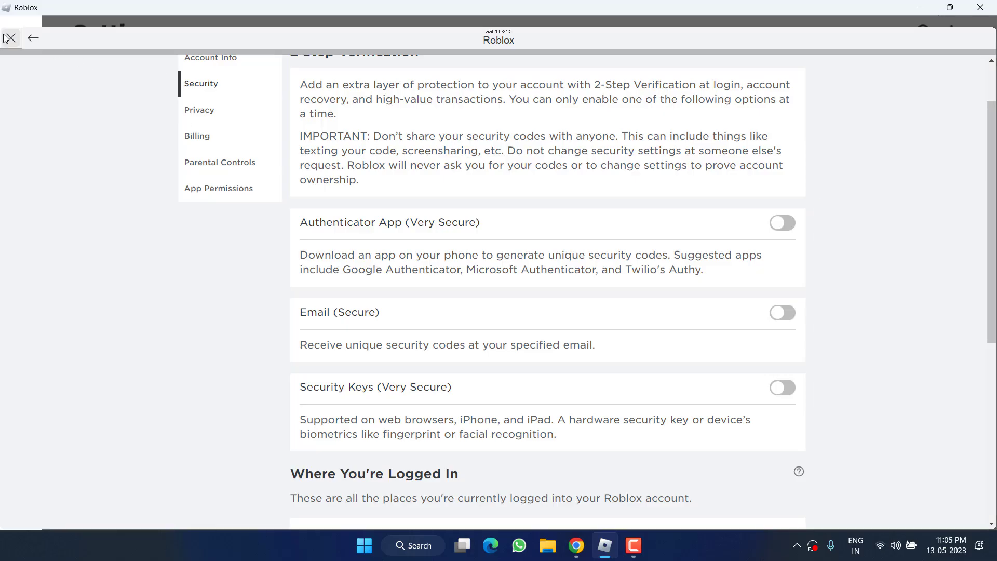
{"action": "left_click", "coordinate": [21, 44]}
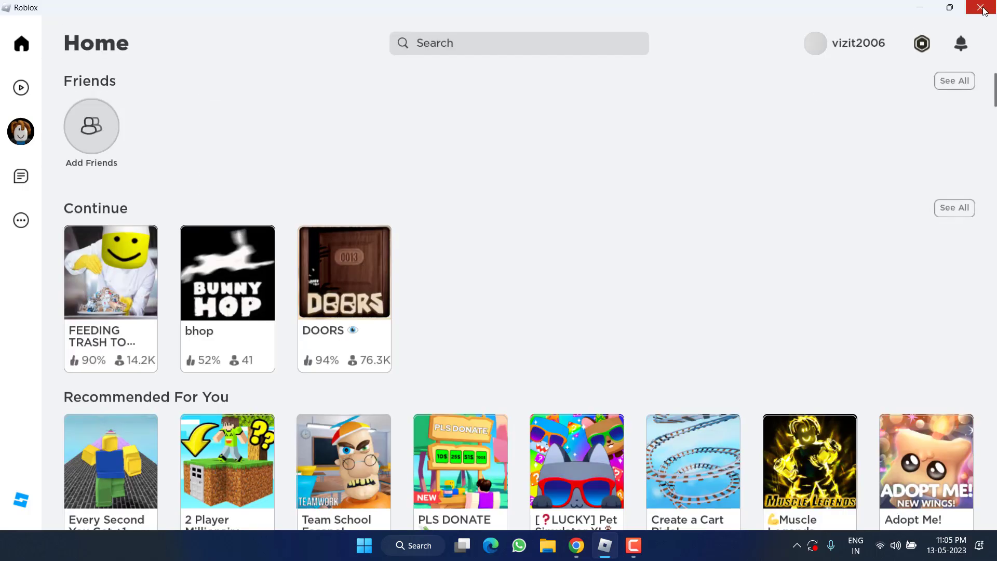
{"action": "key", "text": "alt+F4"}
Open the Sound settings in Control Panel and show the recording devices.
{"action": "left_click", "coordinate": [378, 544]}
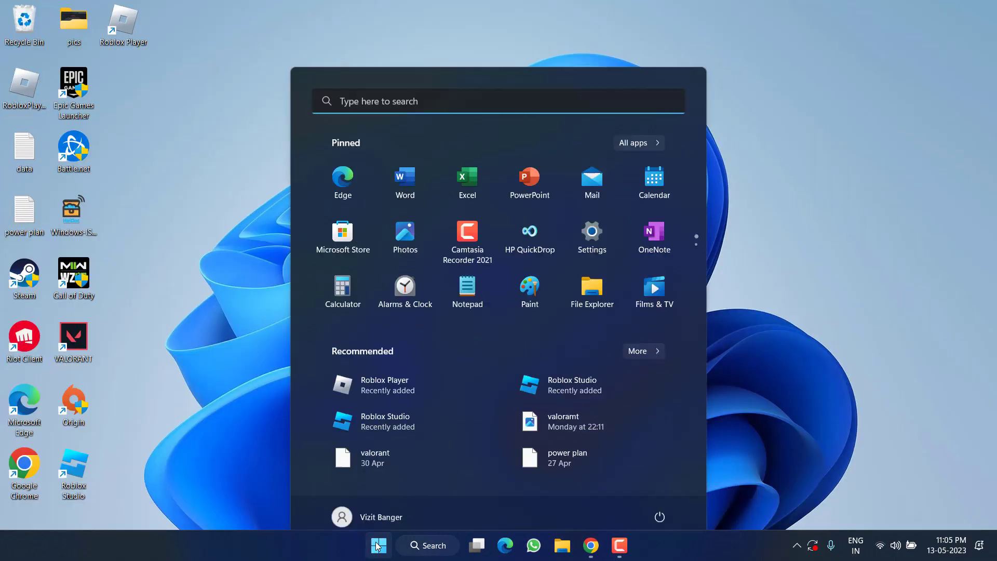
{"action": "type", "text": "control"}
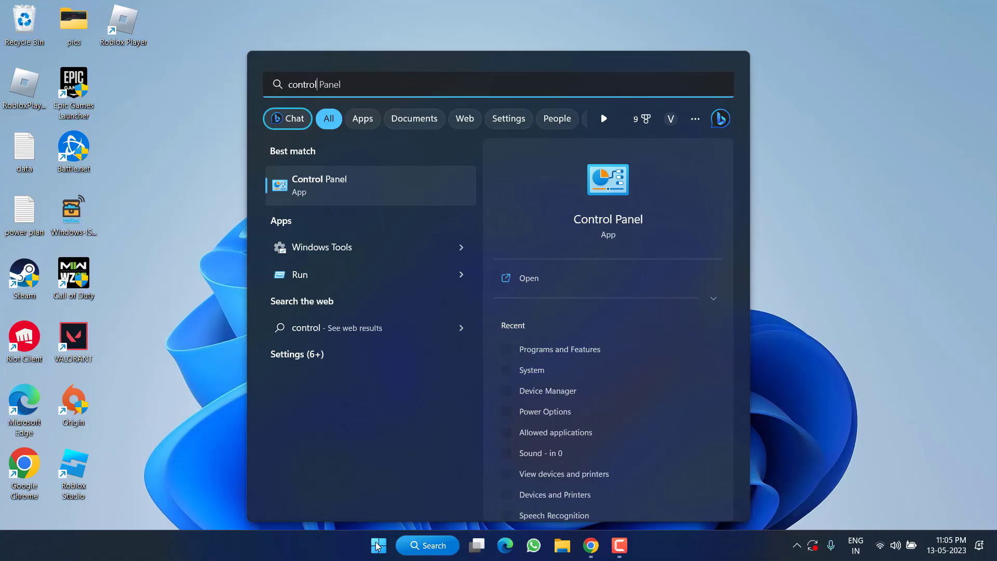
{"action": "left_click", "coordinate": [606, 224]}
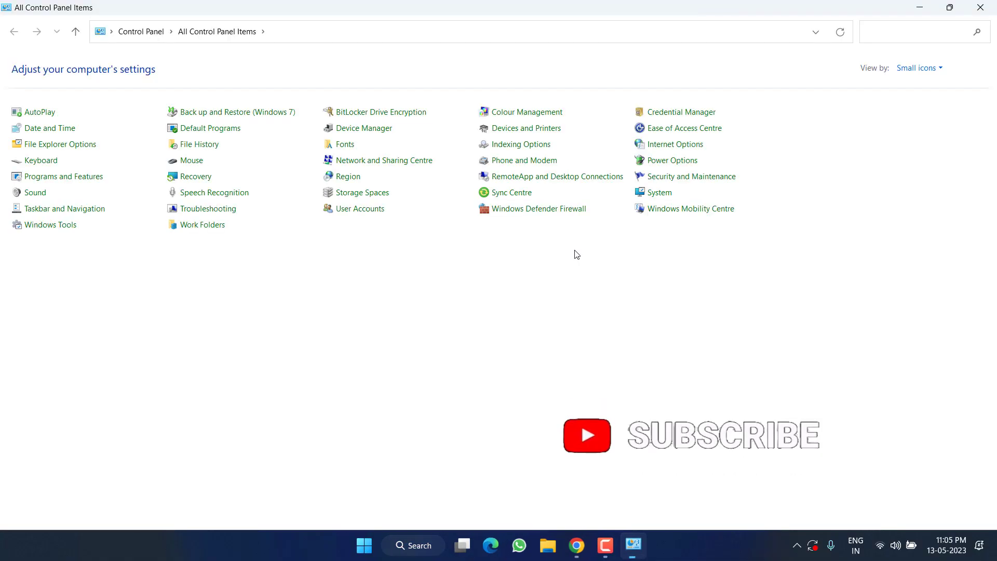
{"action": "left_click", "coordinate": [32, 195]}
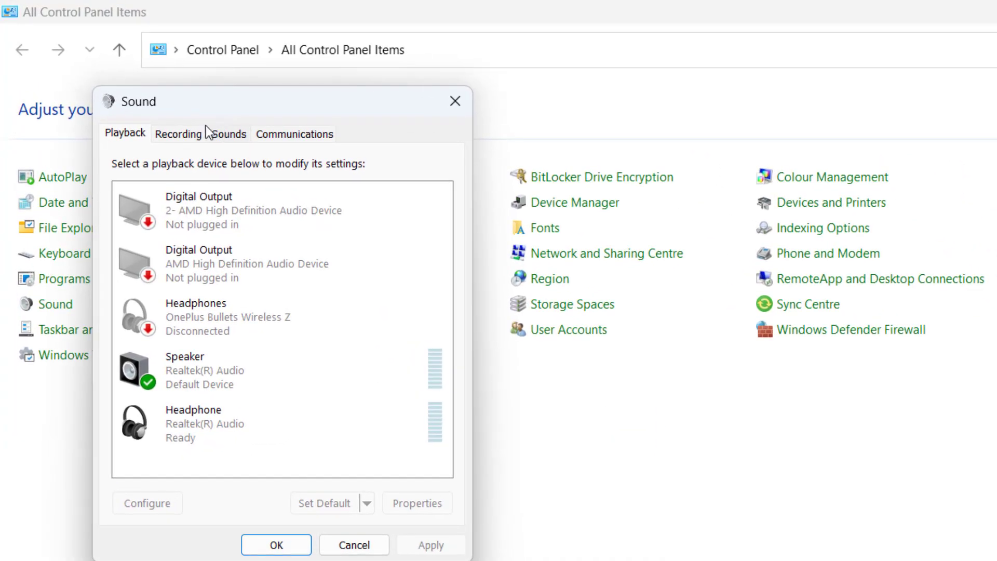
{"action": "left_click", "coordinate": [169, 134]}
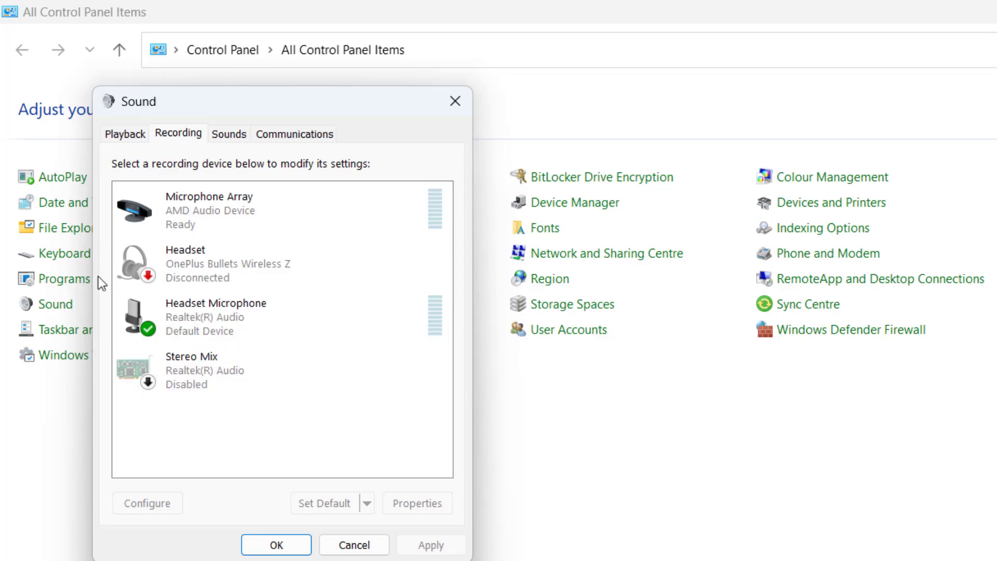
Check the device options offered for the Realtek Headset Microphone.
{"action": "left_click", "coordinate": [223, 316]}
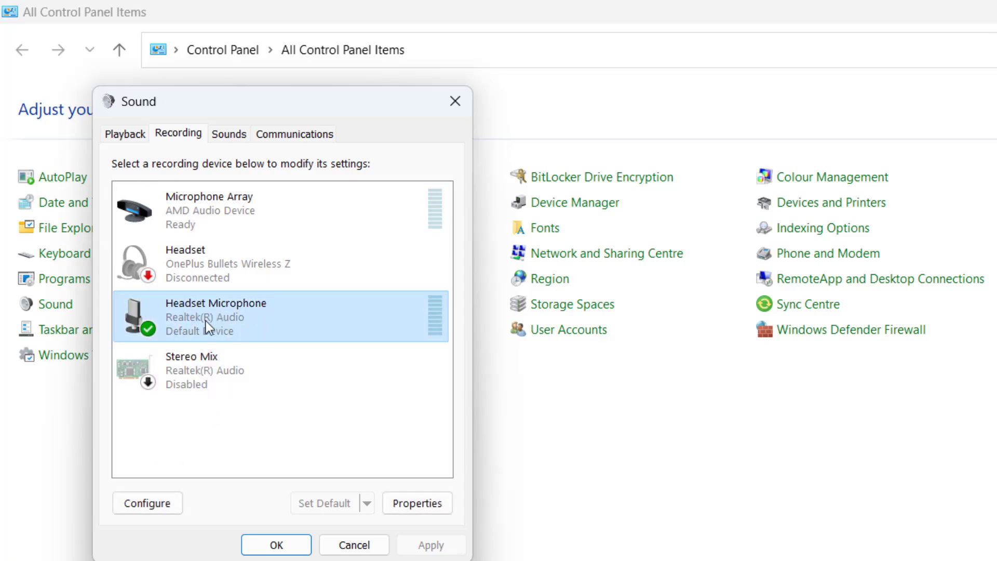
{"action": "right_click", "coordinate": [201, 320]}
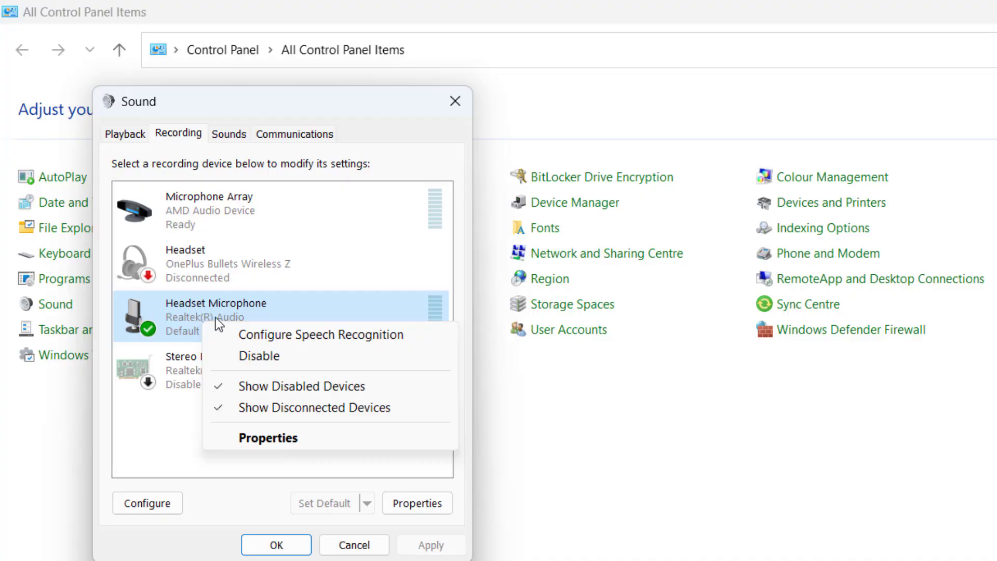
{"action": "left_click", "coordinate": [185, 310]}
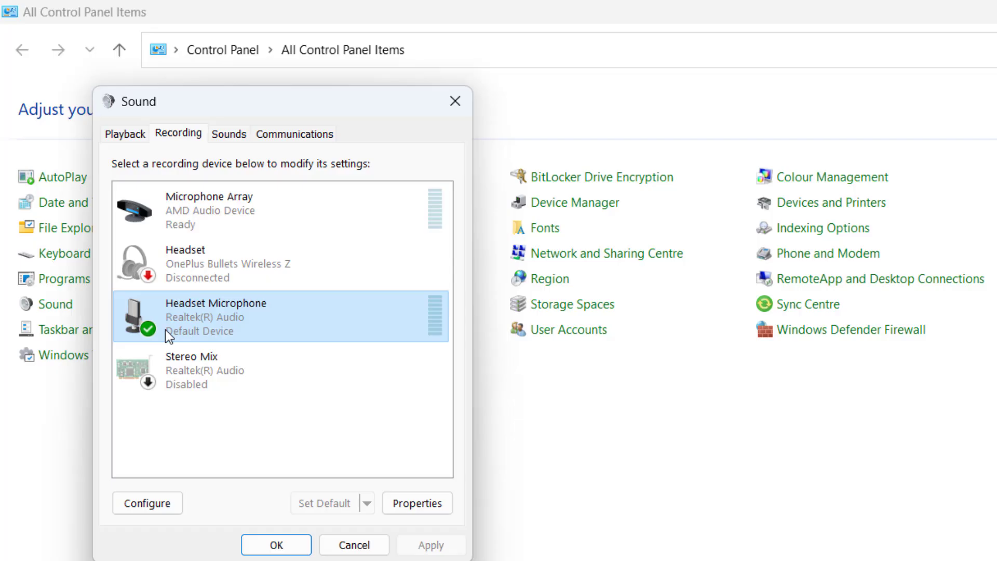
{"action": "right_click", "coordinate": [211, 310]}
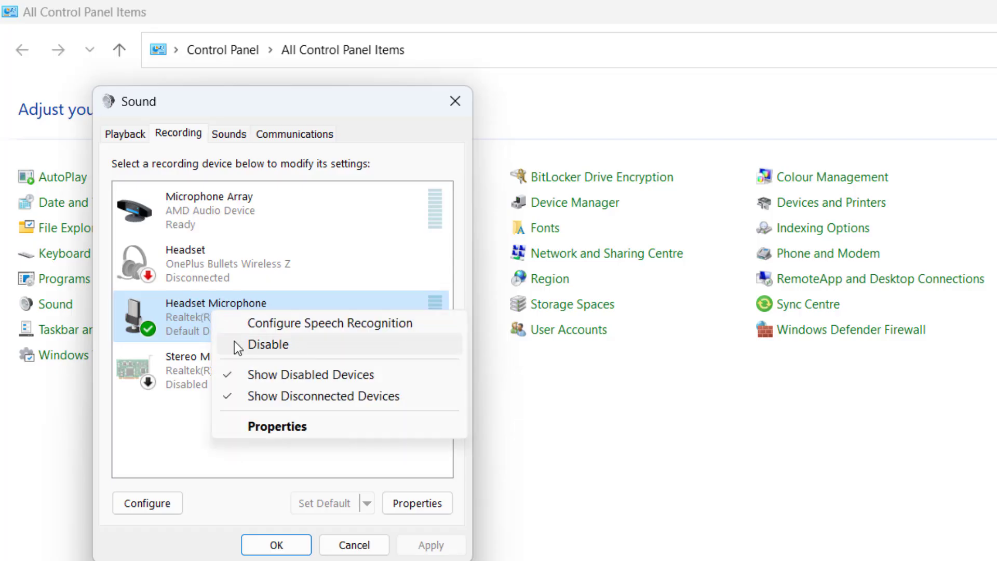
{"action": "left_click", "coordinate": [155, 311]}
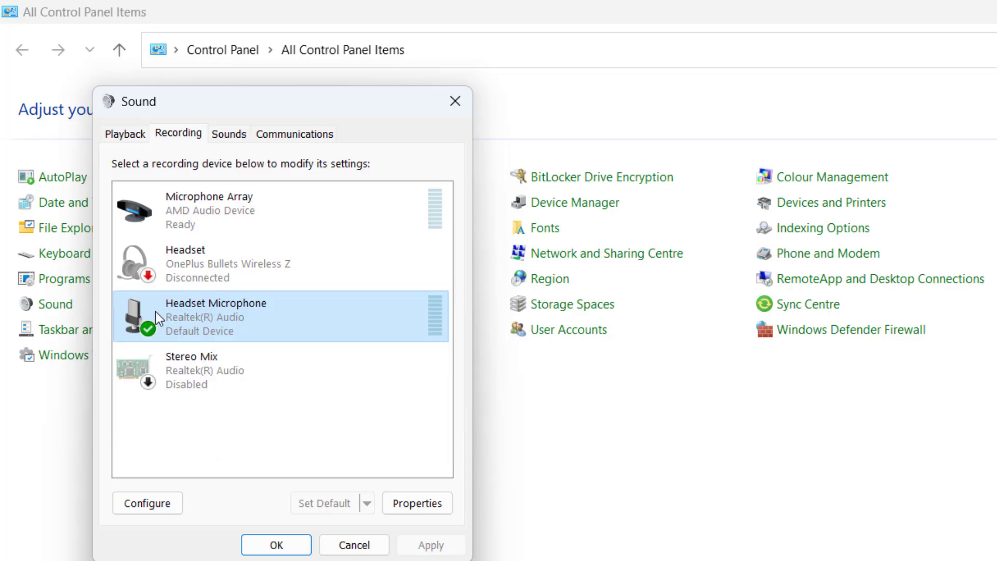
Check the default-device options for the AMD Microphone Array, and accept the Sound dialog.
{"action": "left_click", "coordinate": [186, 215]}
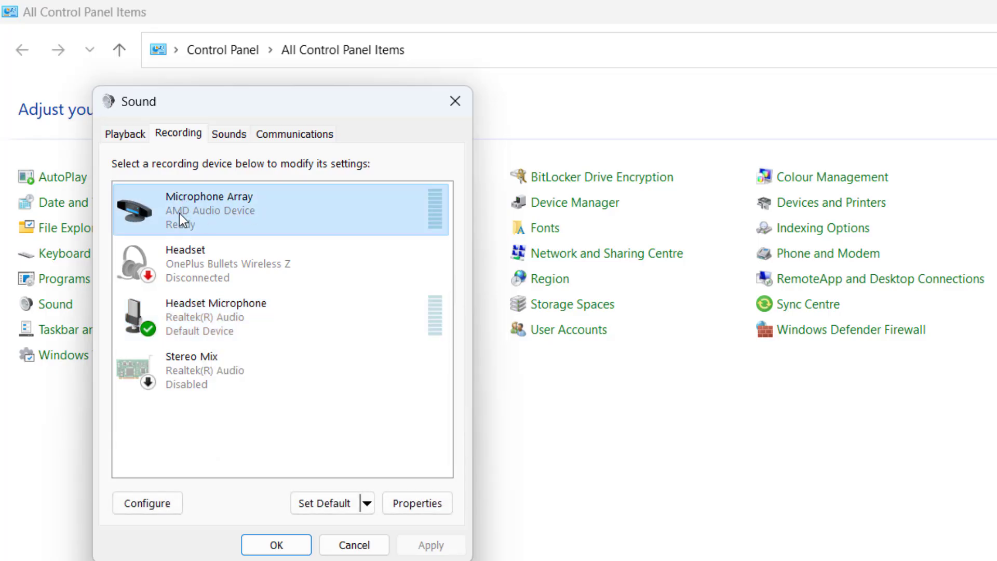
{"action": "right_click", "coordinate": [179, 213]}
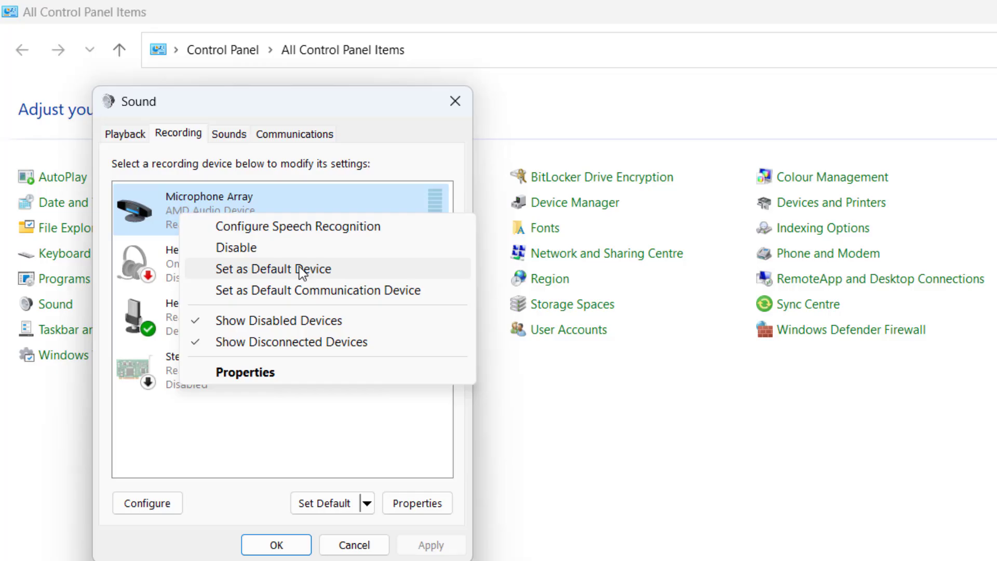
{"action": "left_click", "coordinate": [178, 321]}
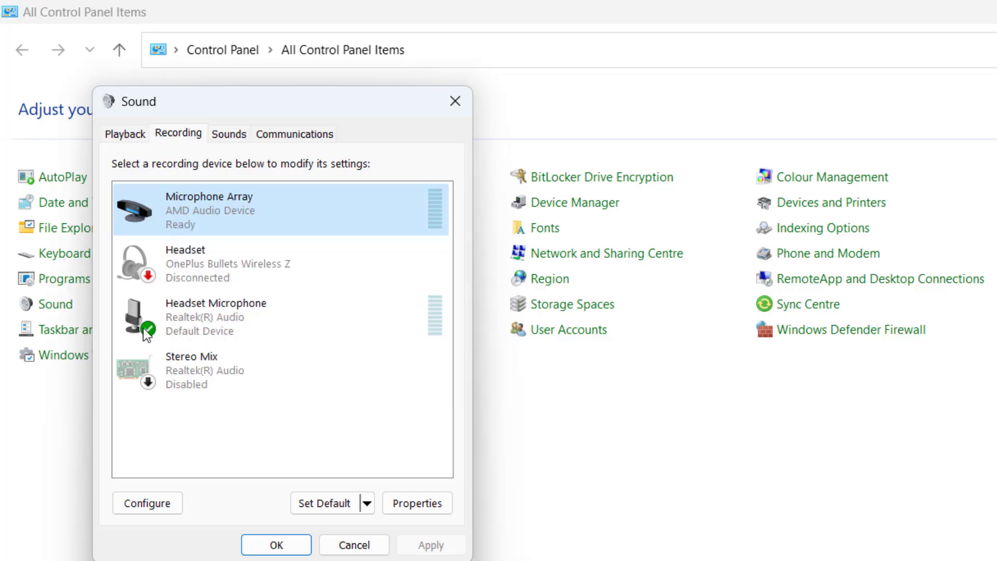
{"action": "left_click", "coordinate": [178, 322]}
{"action": "left_click", "coordinate": [296, 538]}
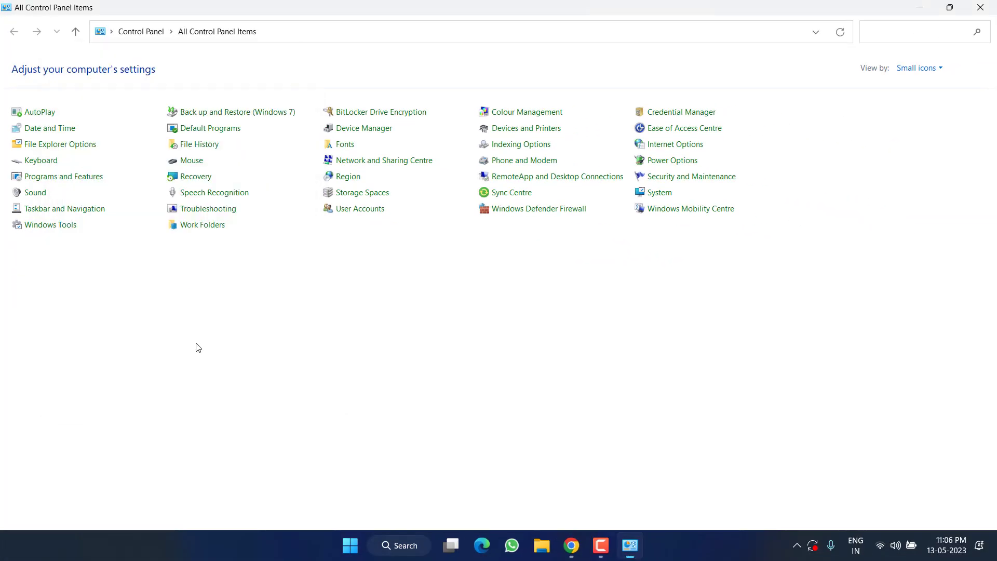
Close Control Panel and open the list of installed apps in Windows Settings.
{"action": "left_click", "coordinate": [972, 11]}
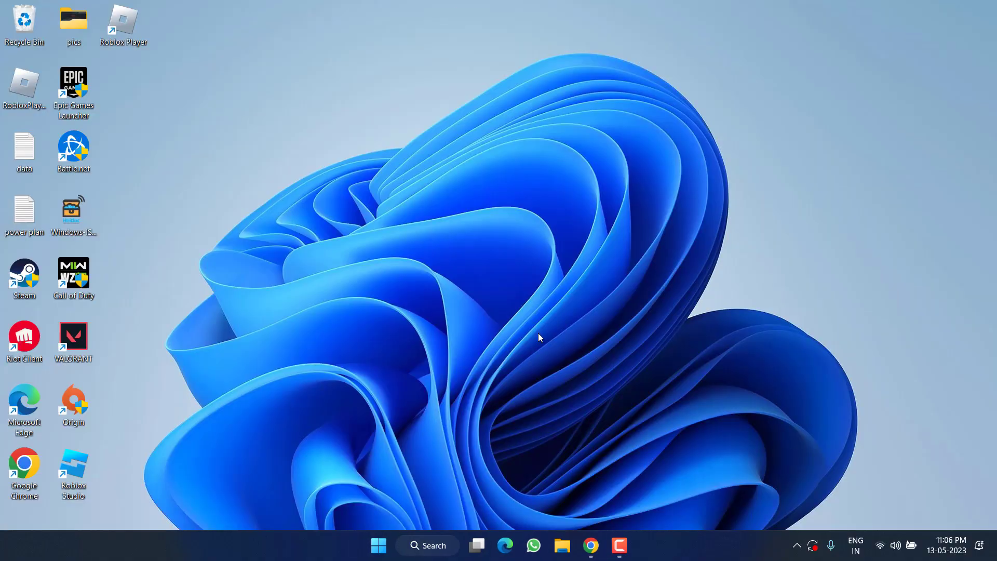
{"action": "key", "text": "super+i"}
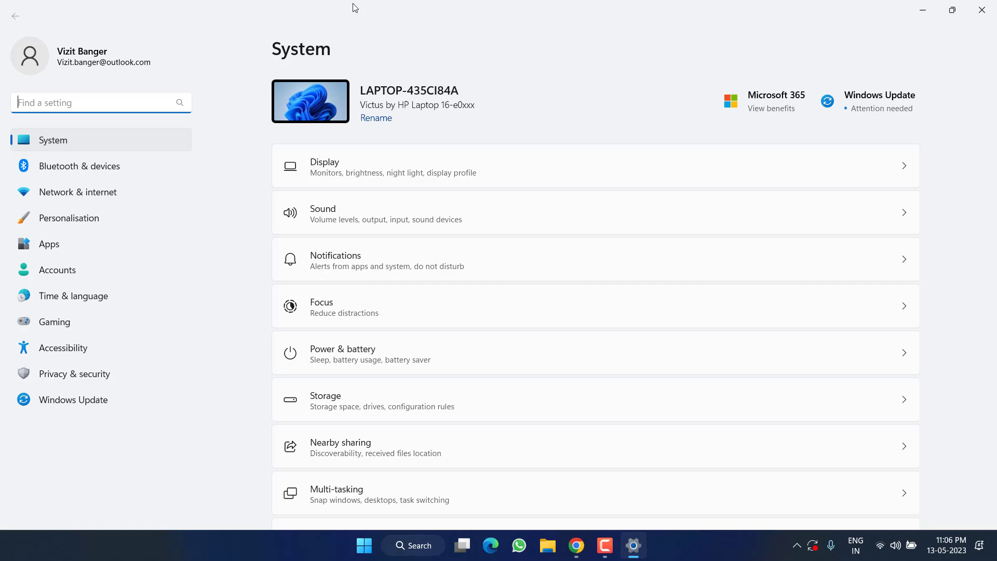
{"action": "left_click", "coordinate": [57, 245]}
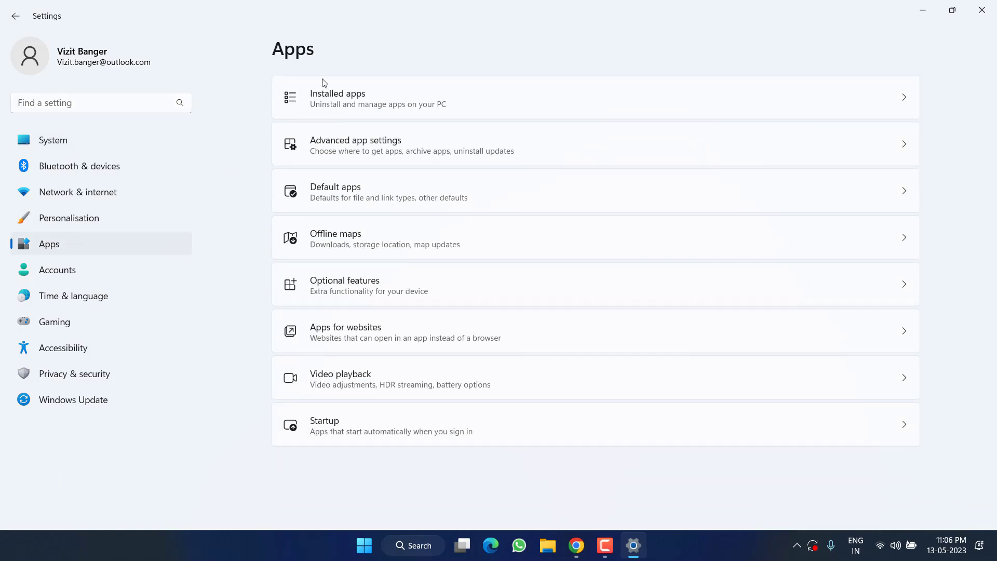
{"action": "left_click", "coordinate": [374, 106]}
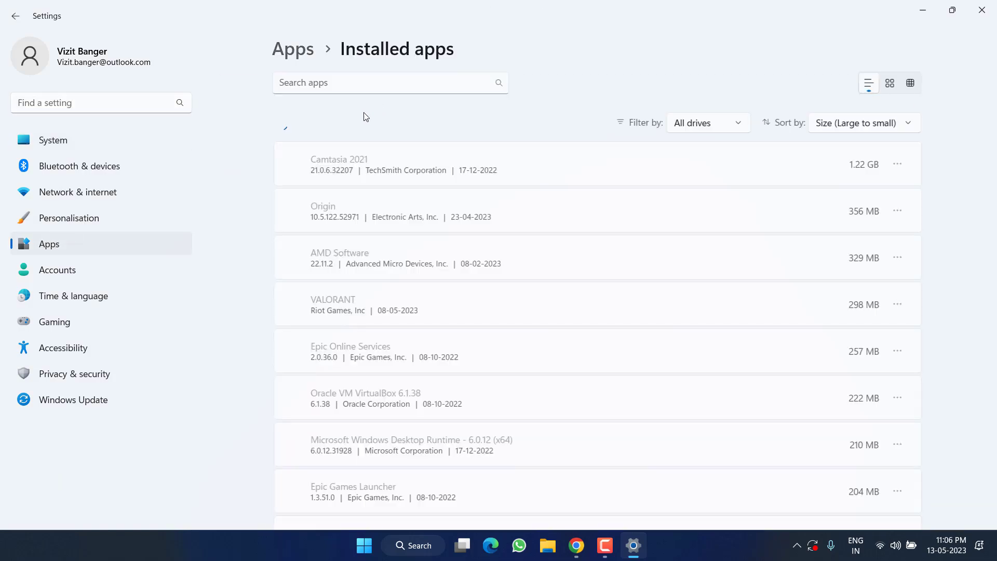
Search the installed apps for "roblox", check the uninstall option for Roblox Player, and close Settings.
{"action": "type", "text": "robloc"}
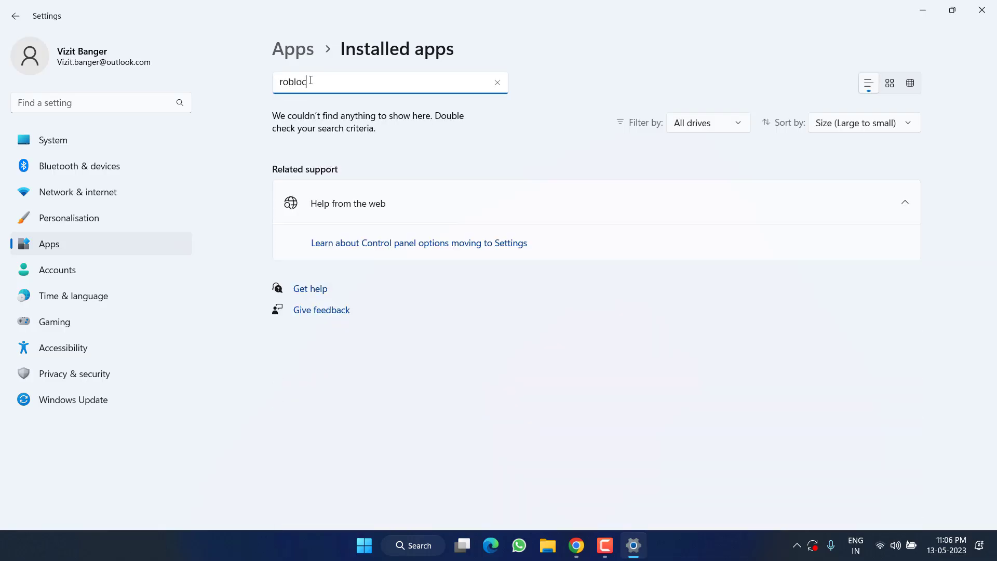
{"action": "key", "text": "BackSpace"}
{"action": "type", "text": "x"}
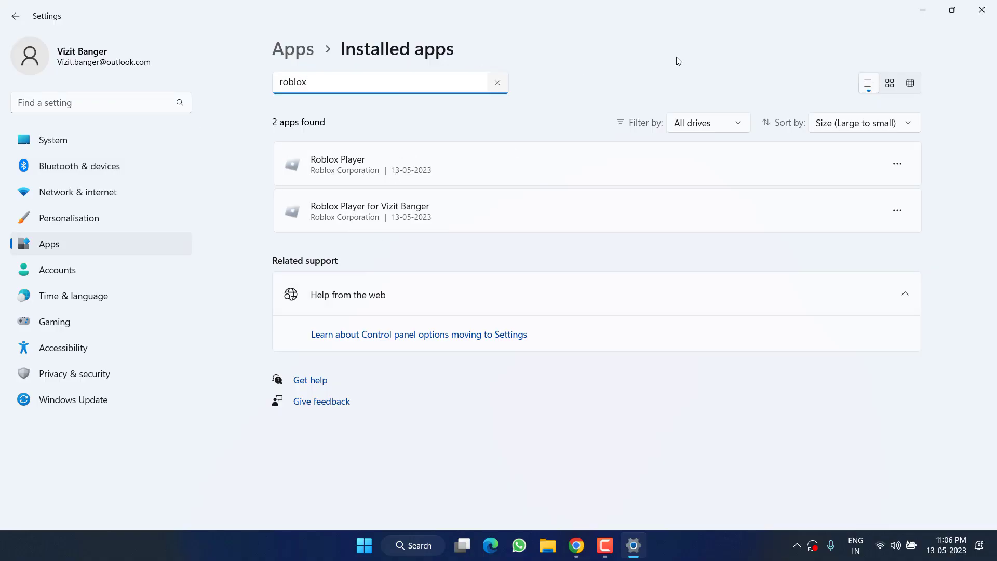
{"action": "left_click", "coordinate": [897, 166]}
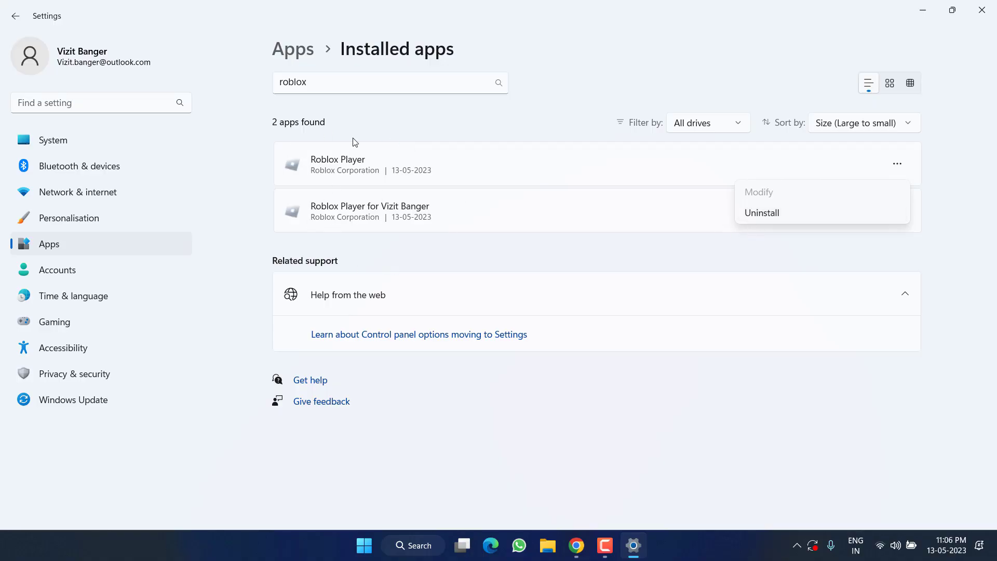
{"action": "left_click", "coordinate": [653, 26]}
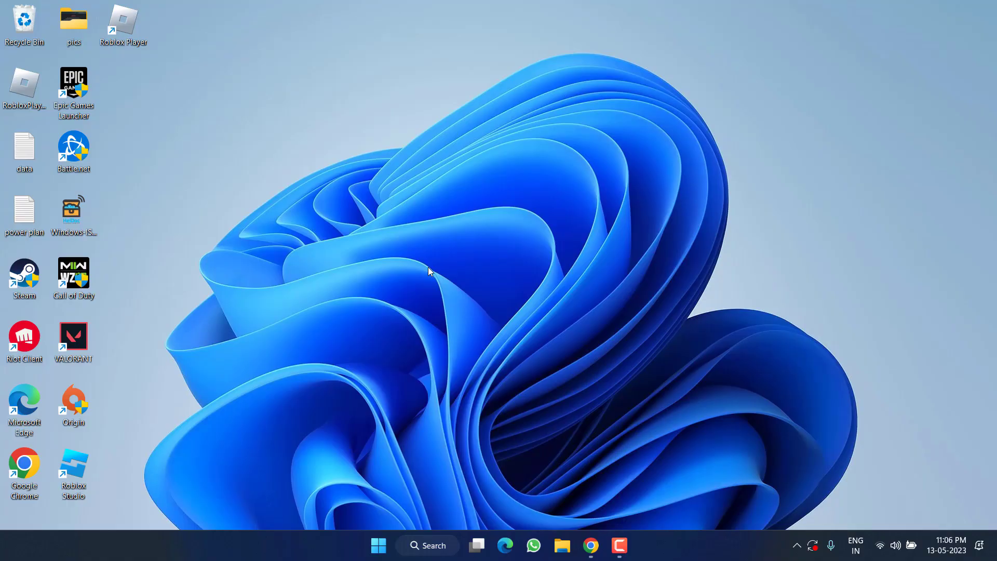
Switch to Chrome and download the Roblox installer to the Desktop as RobloxPlayerLauncher (1).
{"action": "left_click", "coordinate": [595, 552]}
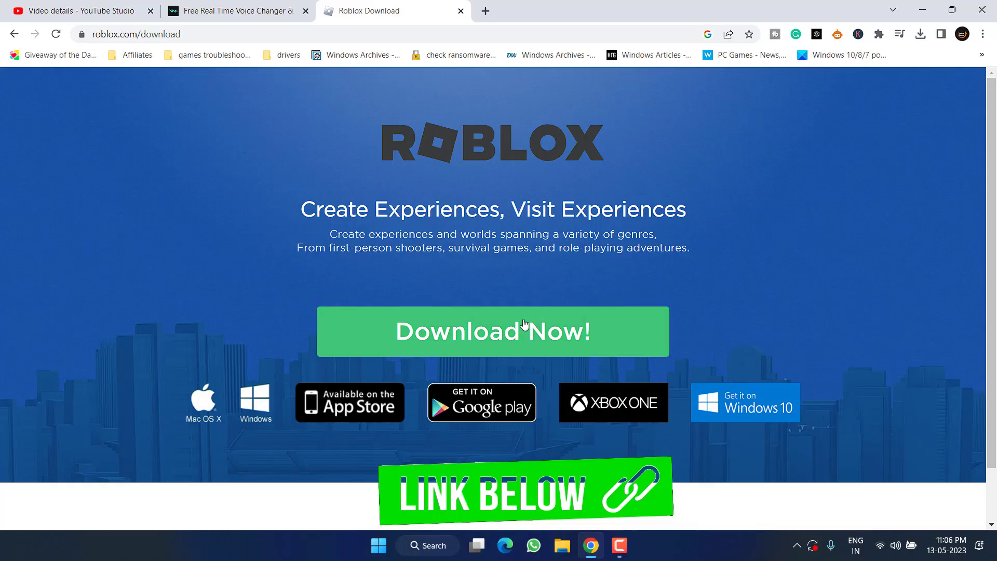
{"action": "left_click", "coordinate": [497, 333]}
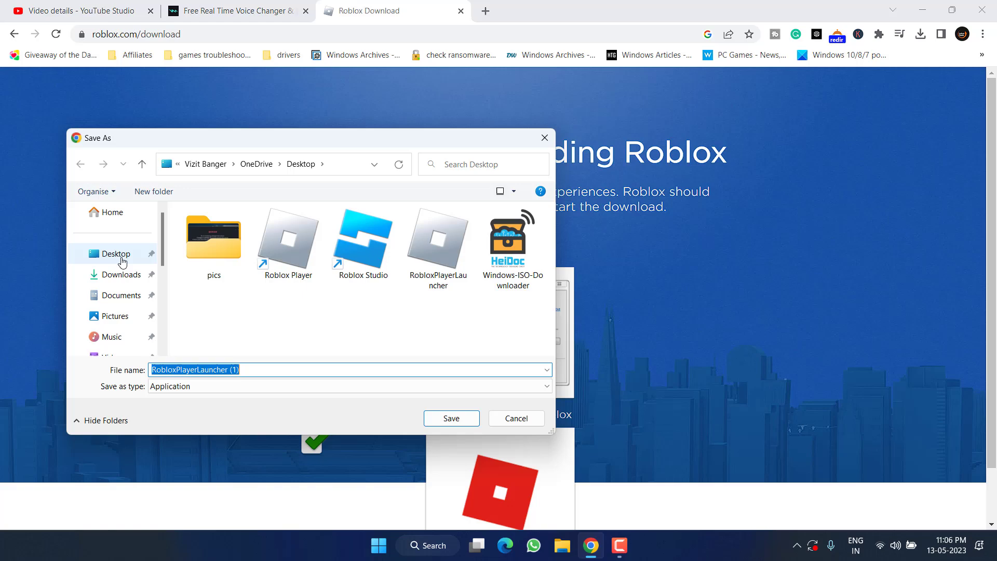
{"action": "left_click", "coordinate": [122, 258]}
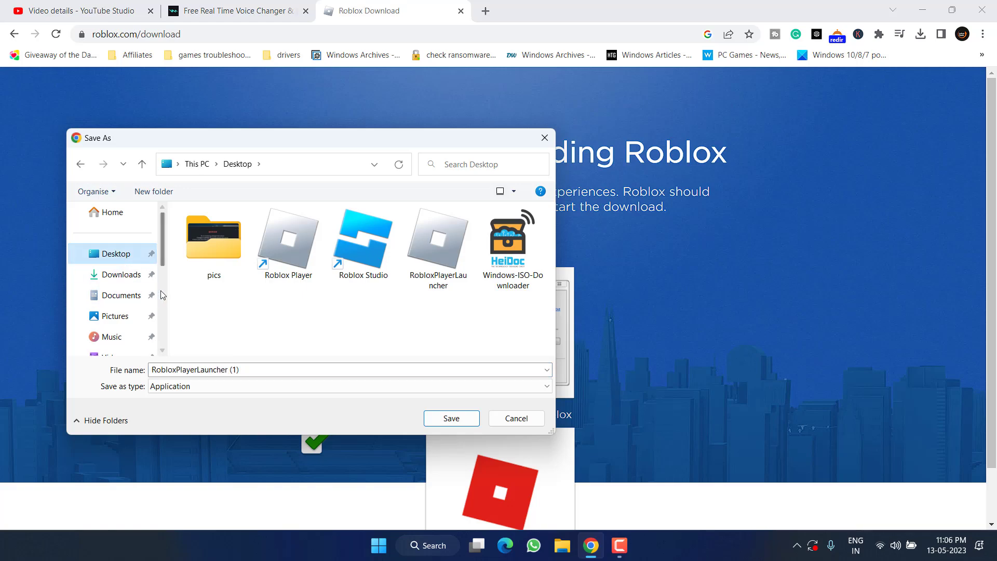
{"action": "left_click", "coordinate": [451, 418]}
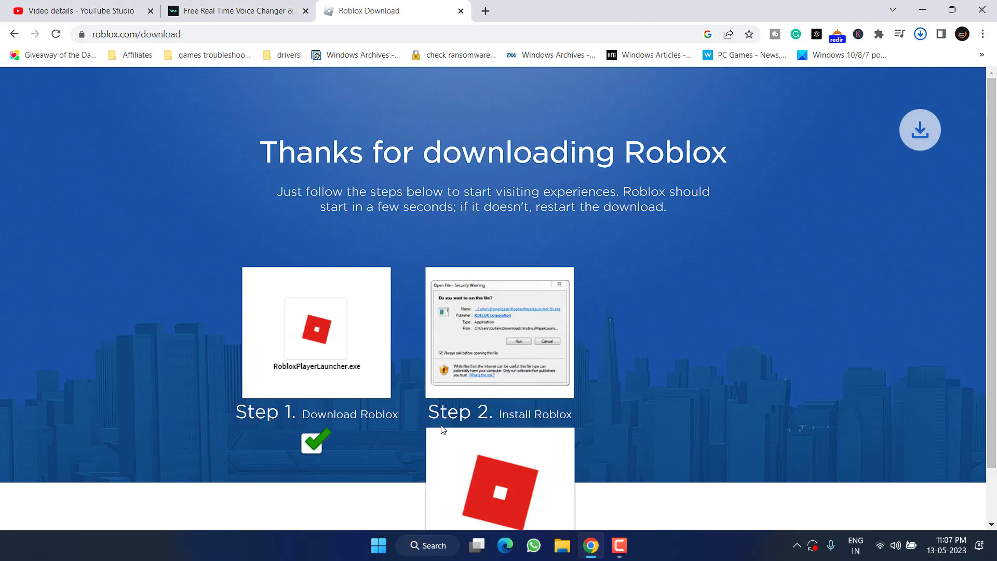
Run the downloaded Roblox installer and minimize the browser.
{"action": "left_click", "coordinate": [918, 41]}
{"action": "left_click", "coordinate": [826, 88]}
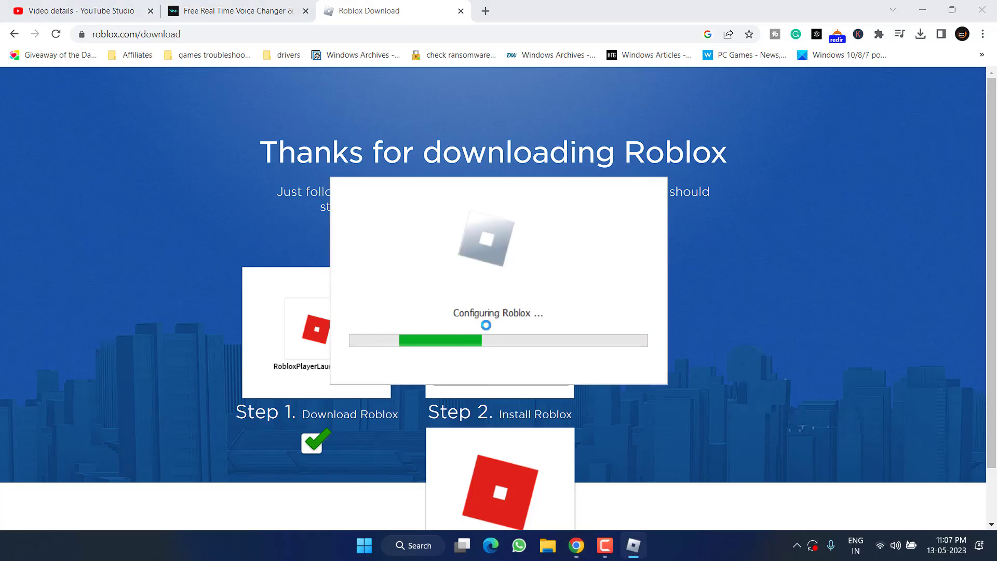
{"action": "left_click", "coordinate": [922, 9]}
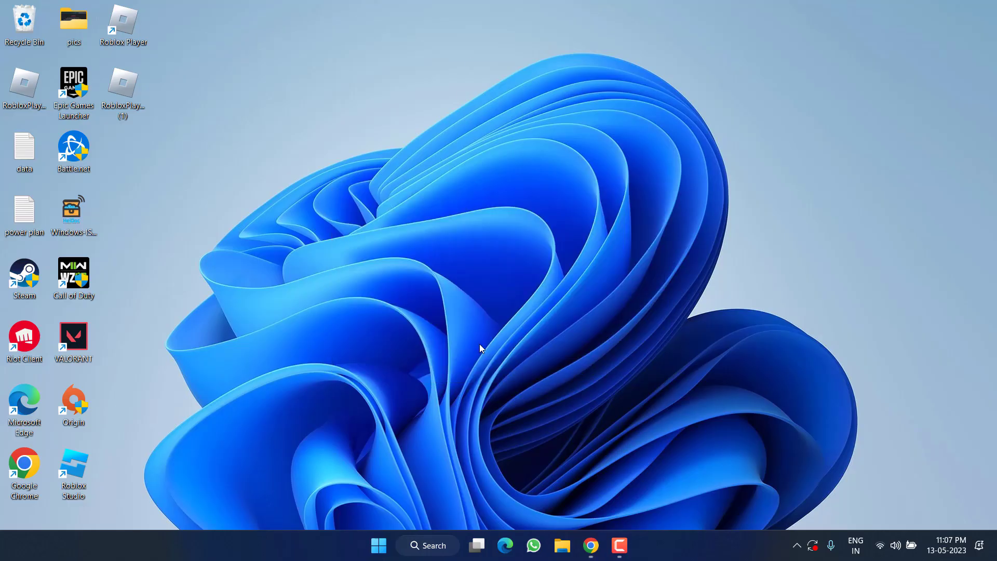
Switch to Chrome, examine the Voicemod voice changer page down to its free download option, and minimize the browser.
{"action": "left_click", "coordinate": [590, 546]}
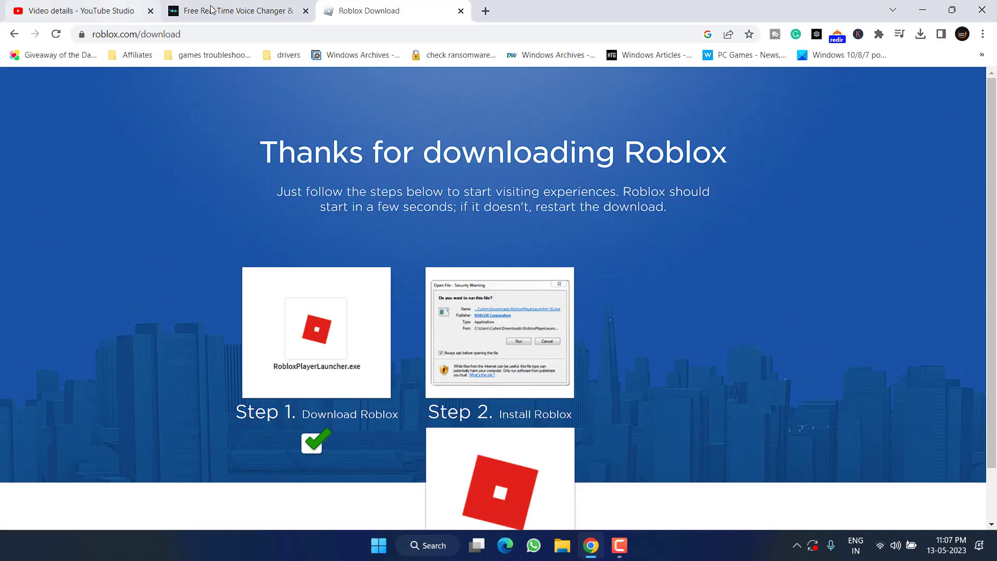
{"action": "left_click", "coordinate": [213, 10]}
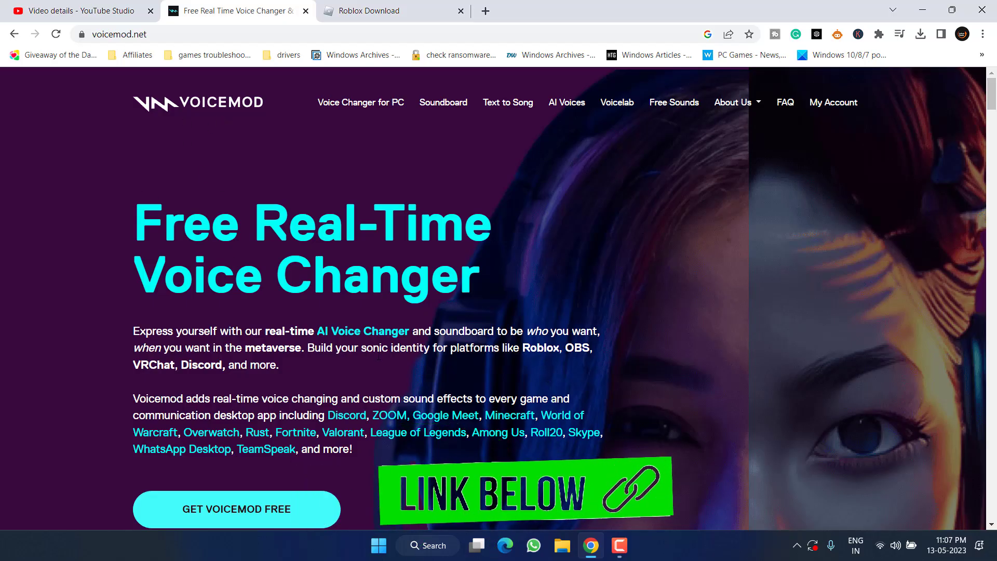
{"action": "scroll", "coordinate": [297, 360], "scroll_direction": "down", "scroll_amount": 3}
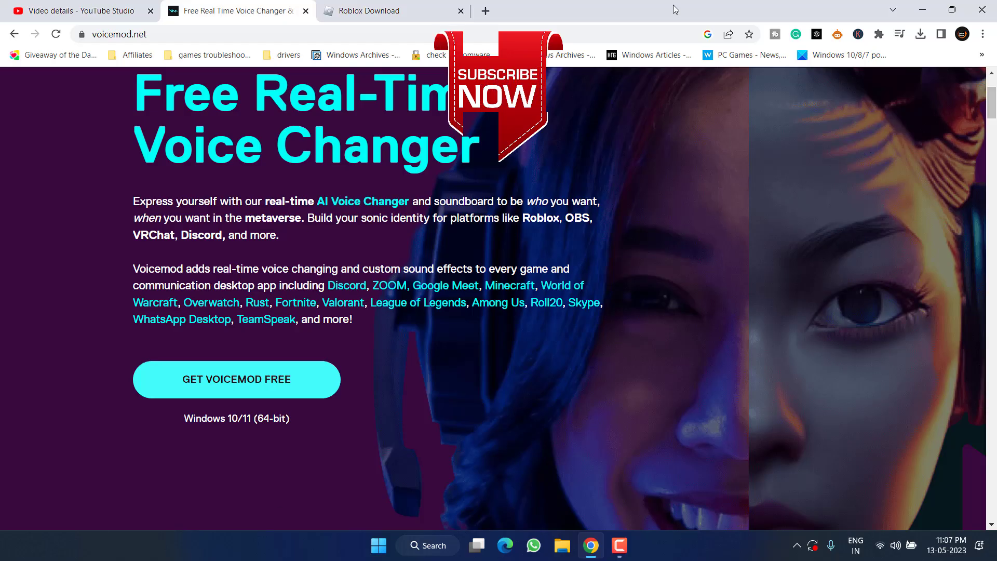
{"action": "left_click", "coordinate": [933, 6]}
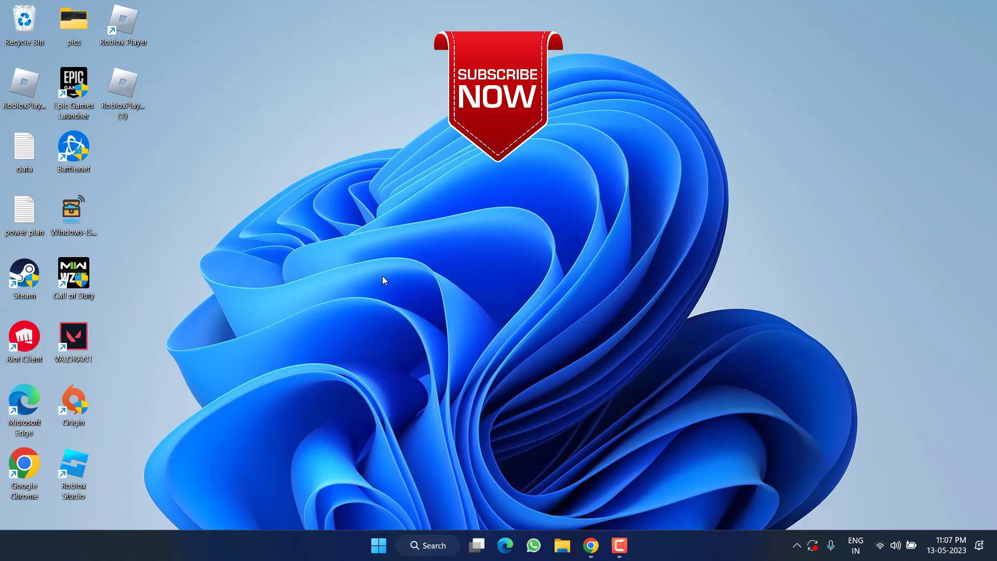